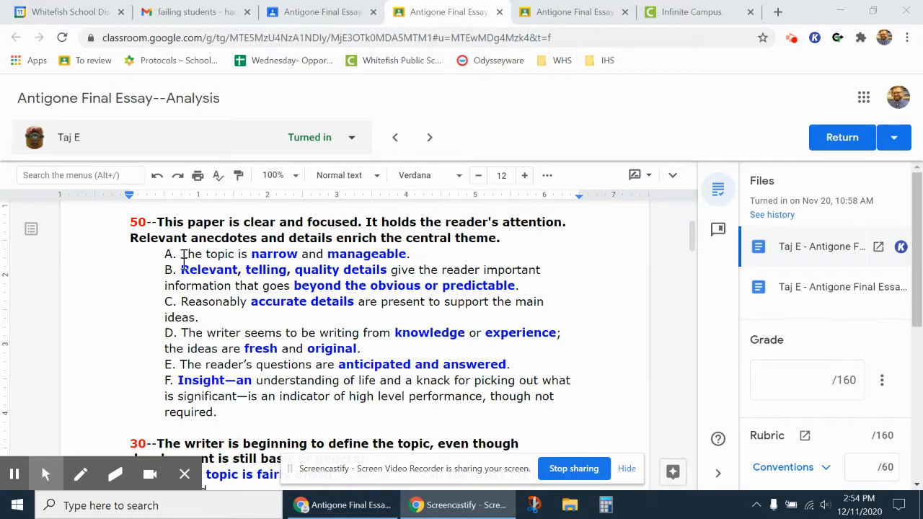
Step: Try pasting copied text into the essay, then dismiss the copy-and-paste notice
scroll(252, 293, "up", 2)
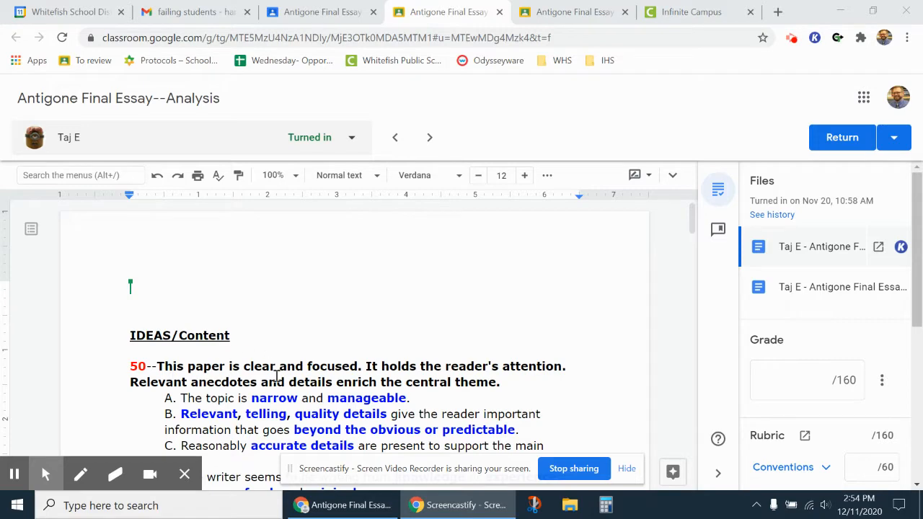
scroll(315, 351, "down", 8)
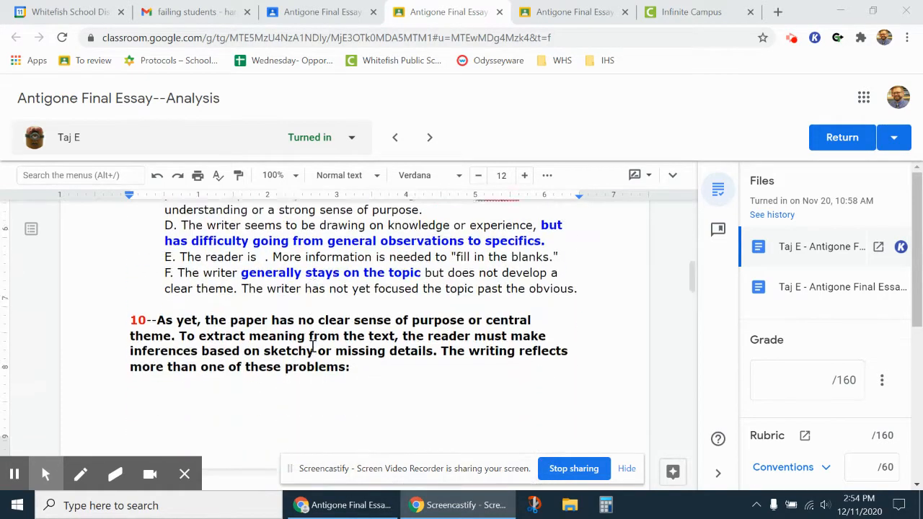
scroll(315, 351, "up", 3)
scroll(842, 366, "down", 3)
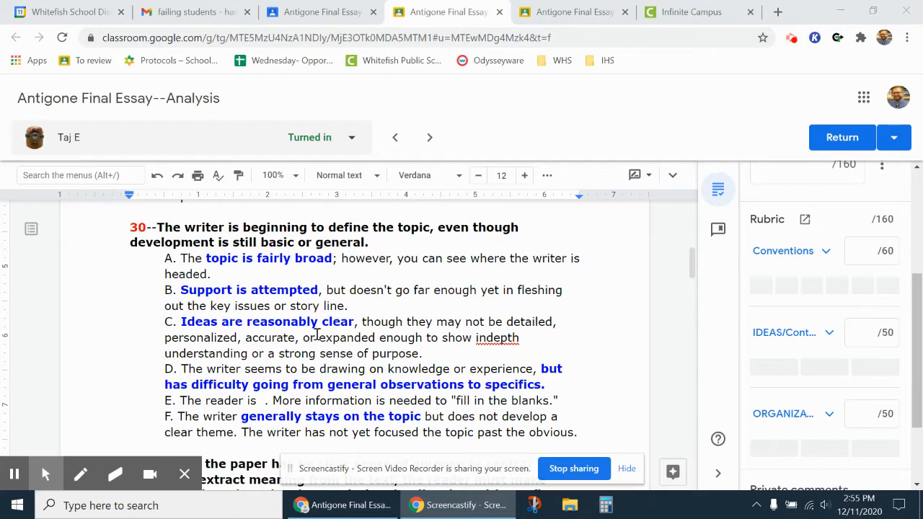
scroll(302, 335, "up", 5)
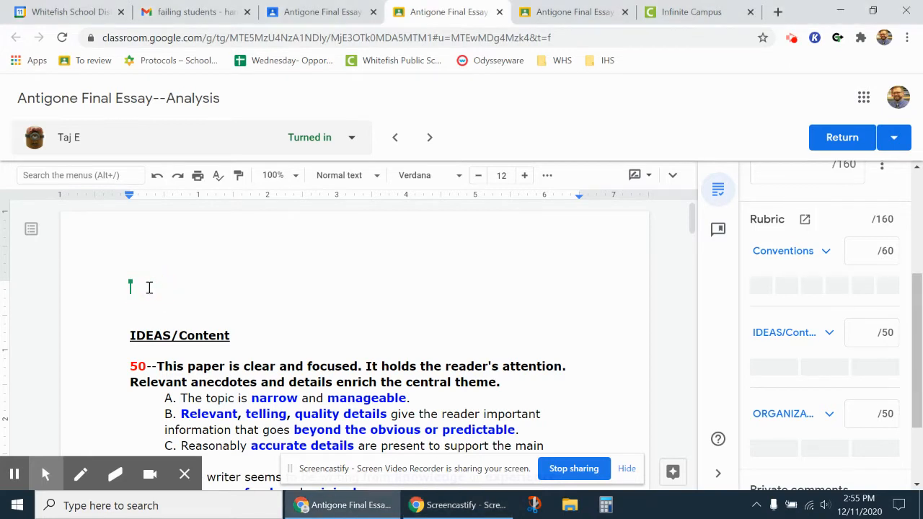
right_click(149, 288)
left_click(166, 275)
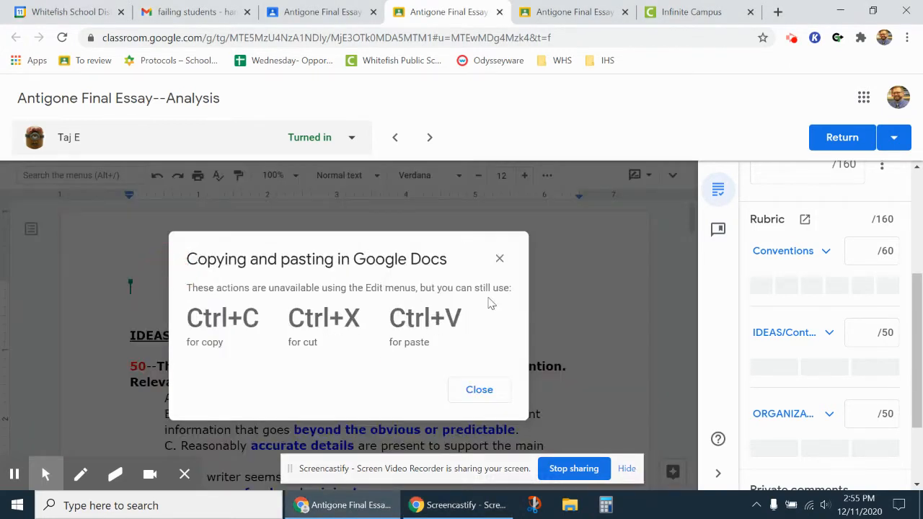
left_click(480, 391)
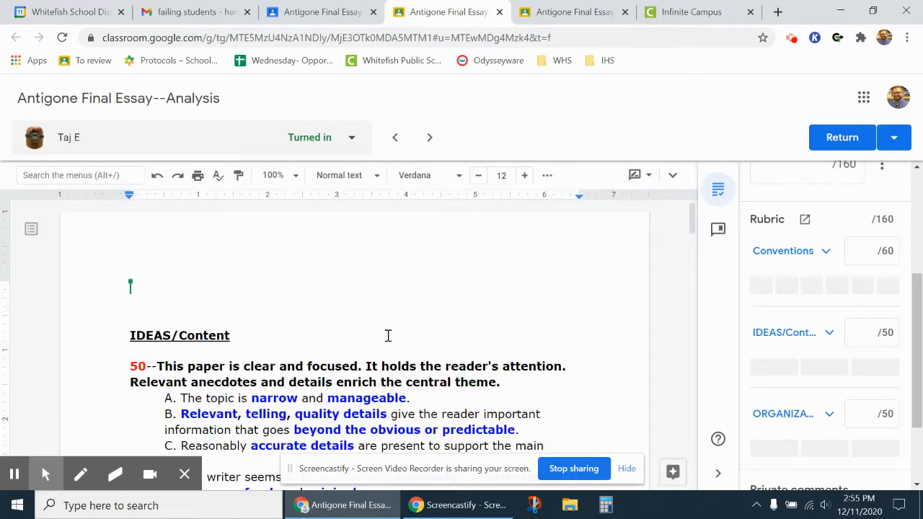
Step: Voice-type praise calling it a solid introduction at the end of the first paragraph
scroll(388, 335, "up", 2)
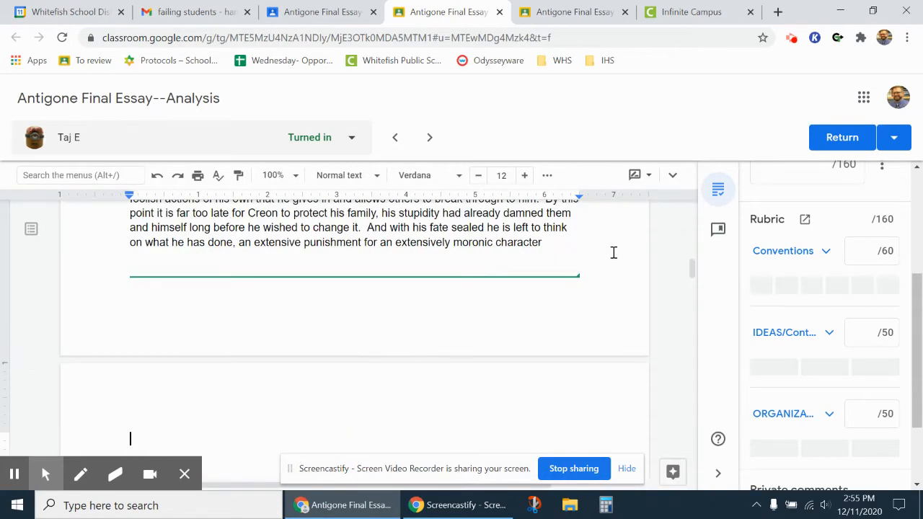
scroll(615, 306, "up", 15)
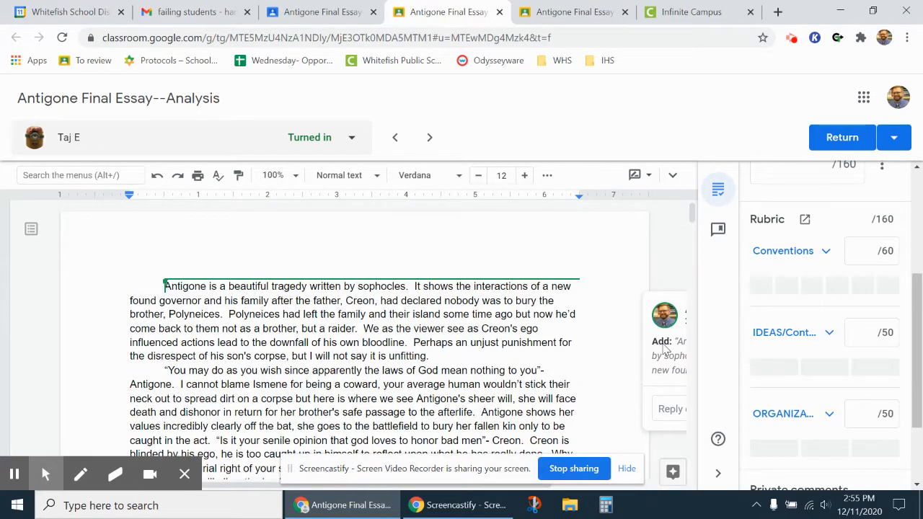
left_click(438, 353)
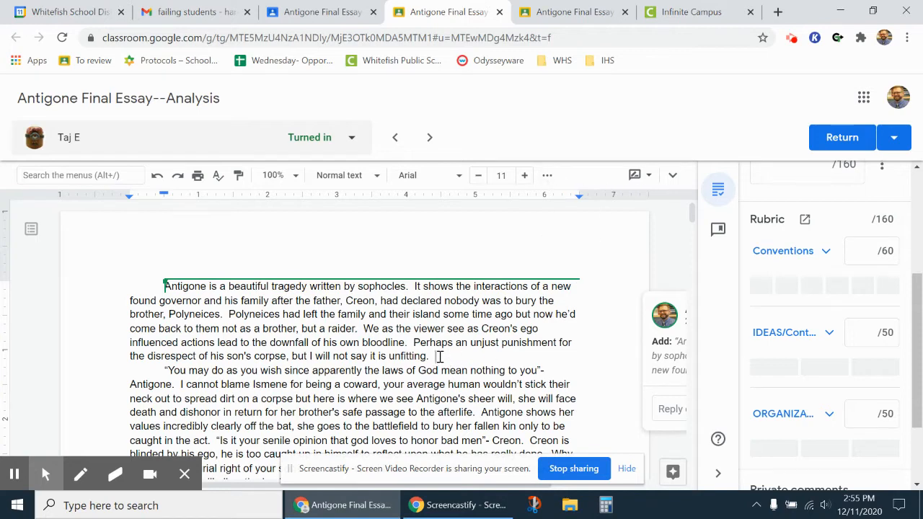
left_click(672, 175)
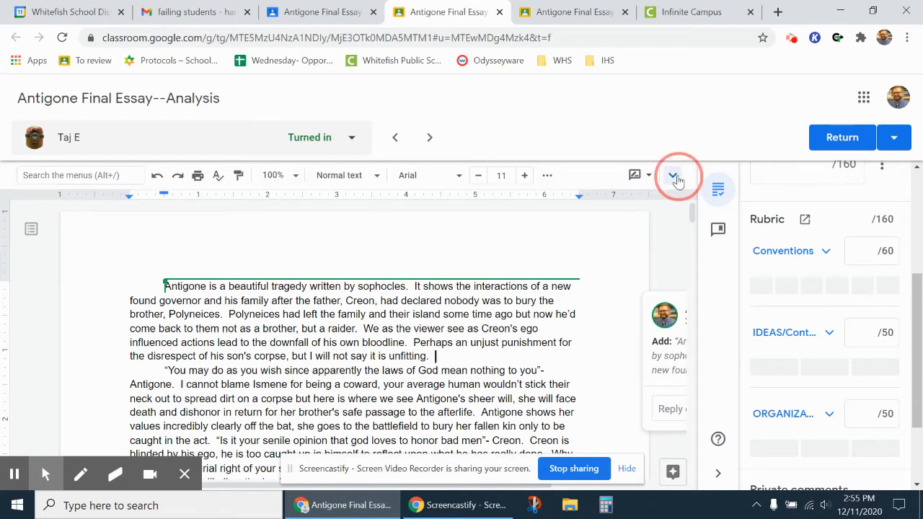
left_click(231, 196)
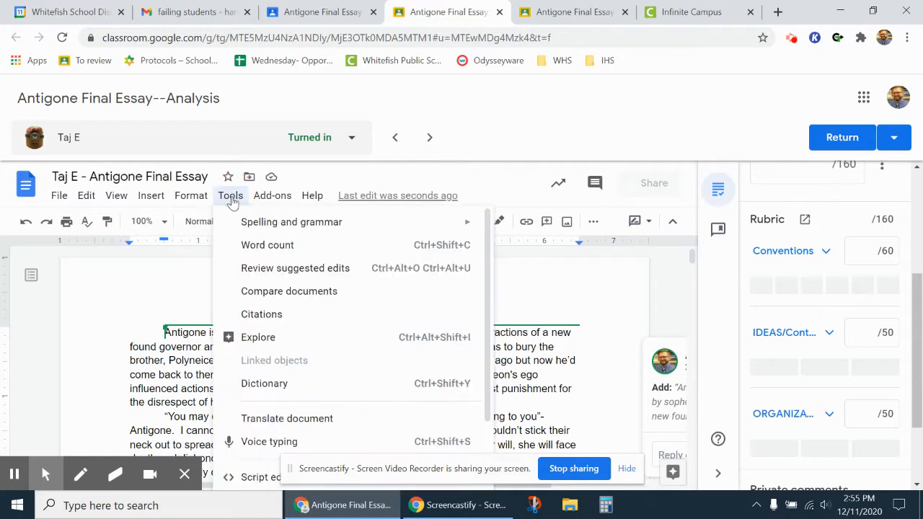
left_click(265, 442)
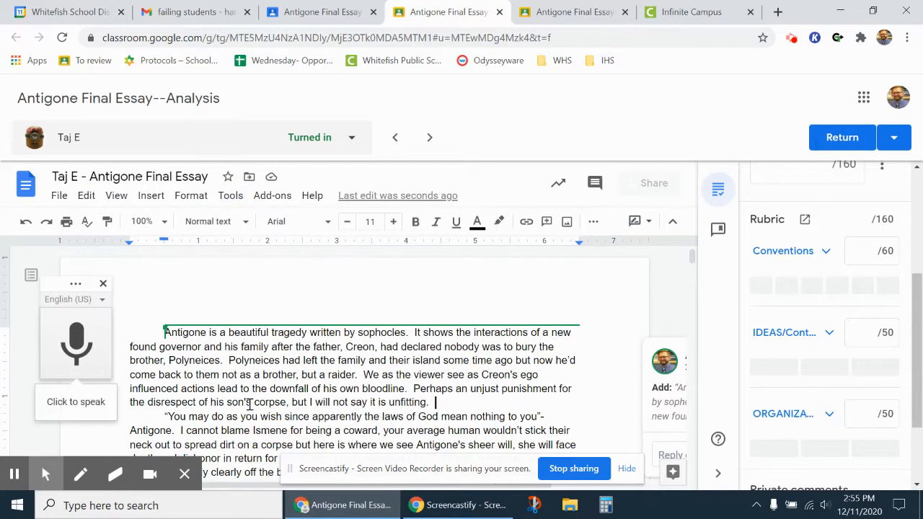
left_click(97, 337)
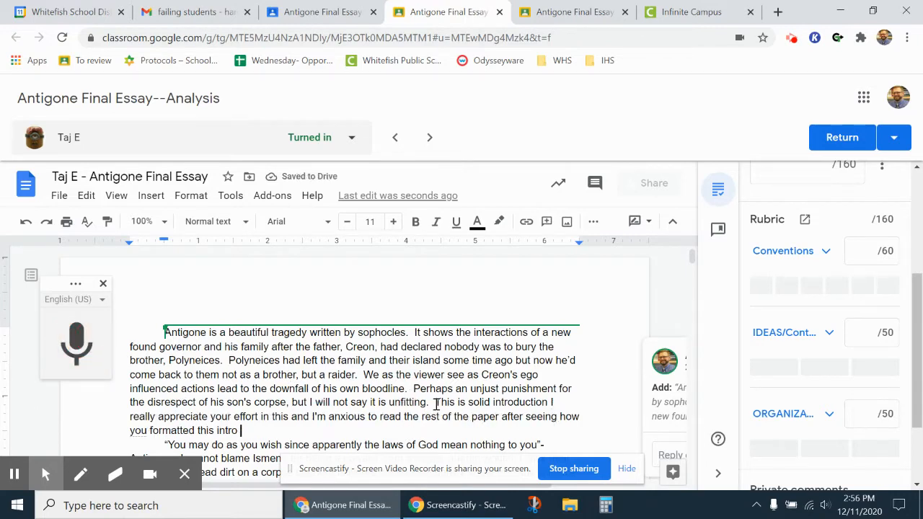
Step: Highlight a closing-paragraph passage in yellow and paint that format onto the quote after 'wicked'
scroll(455, 411, "down", 1)
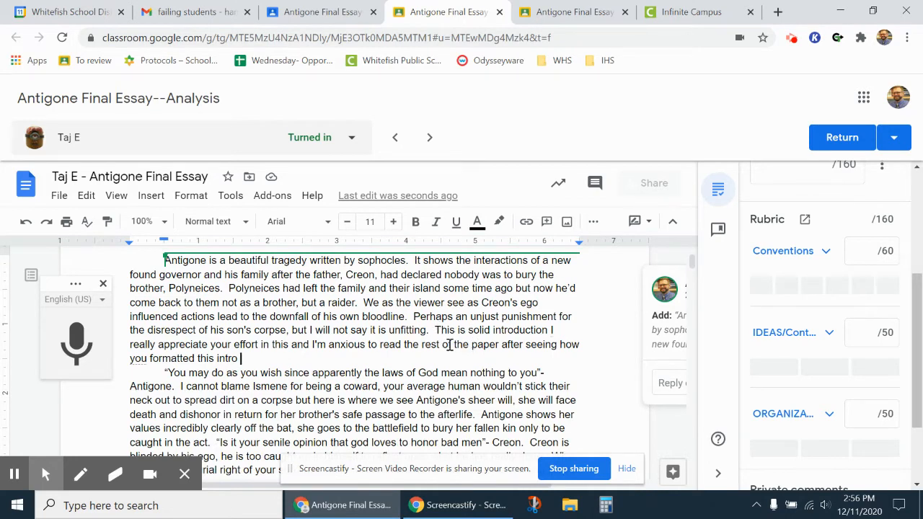
scroll(391, 356, "down", 1)
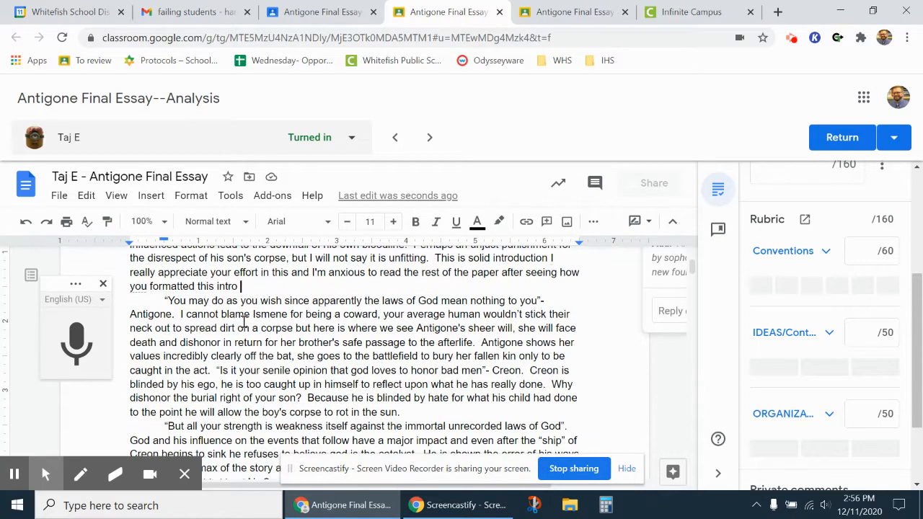
scroll(274, 356, "down", 1)
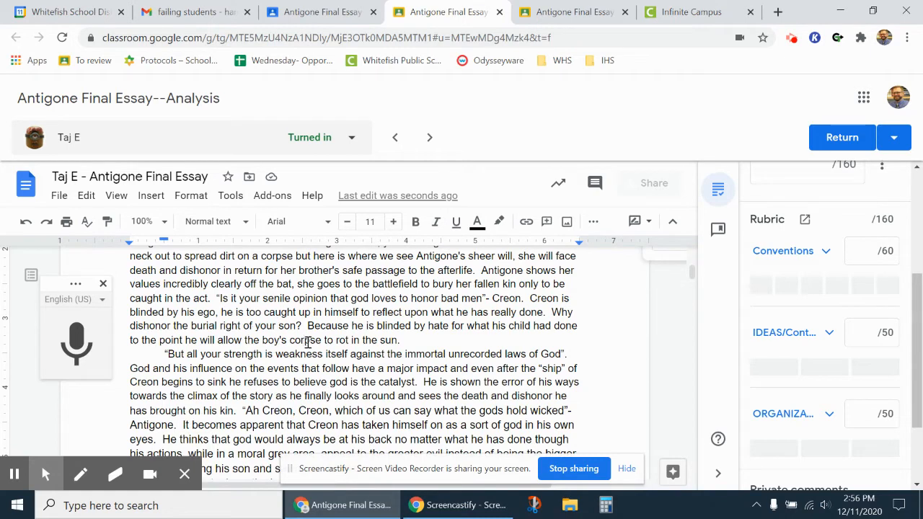
scroll(284, 333, "down", 1)
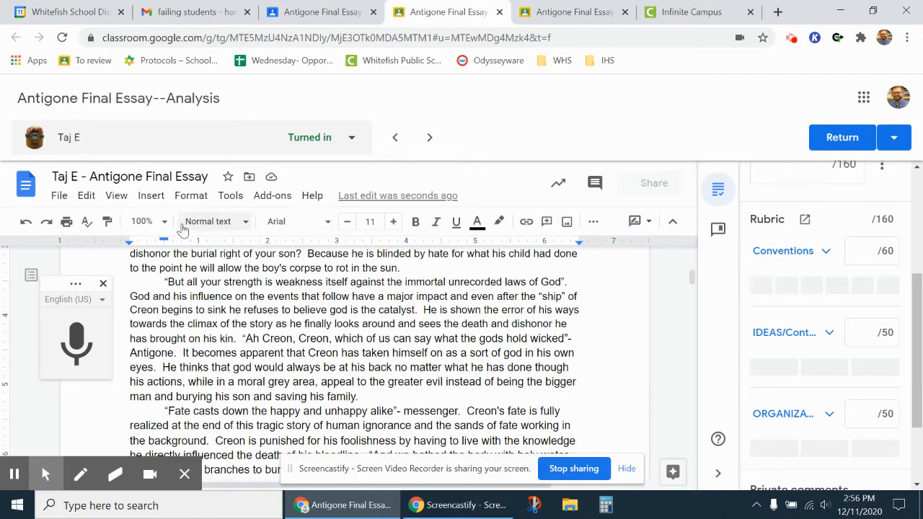
left_click(500, 223)
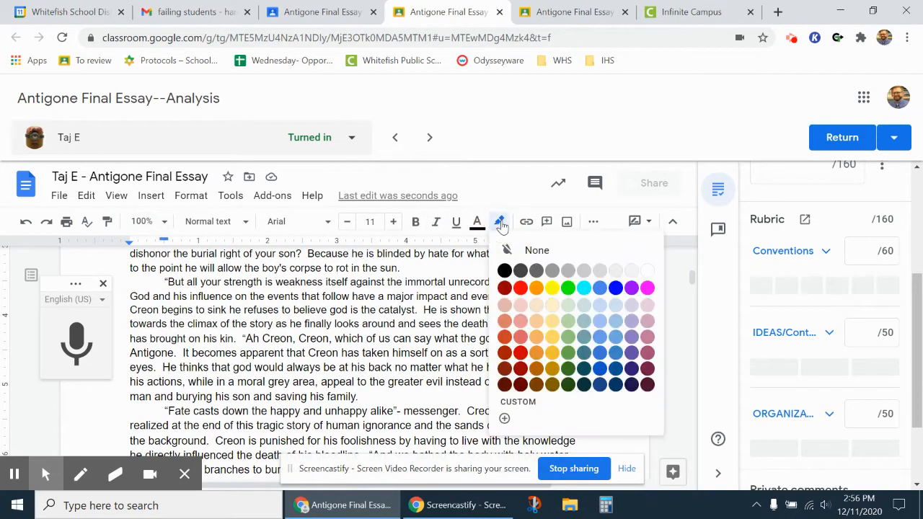
left_click(551, 287)
left_click(110, 222)
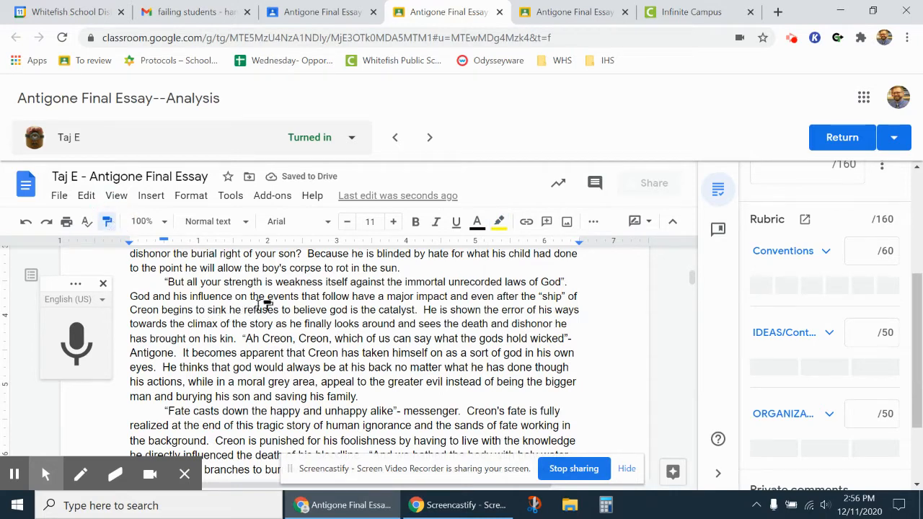
left_click_drag(381, 309, 480, 310)
scroll(349, 345, "down", 2)
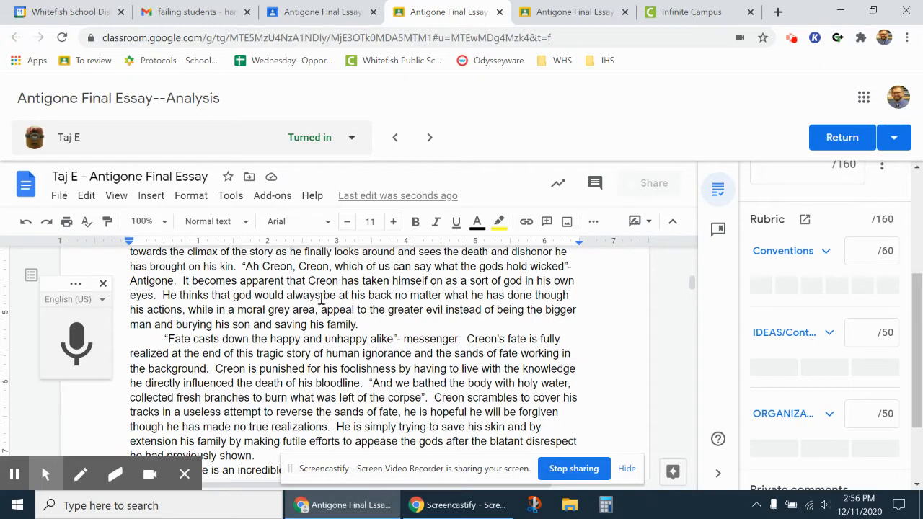
left_click_drag(563, 266, 589, 268)
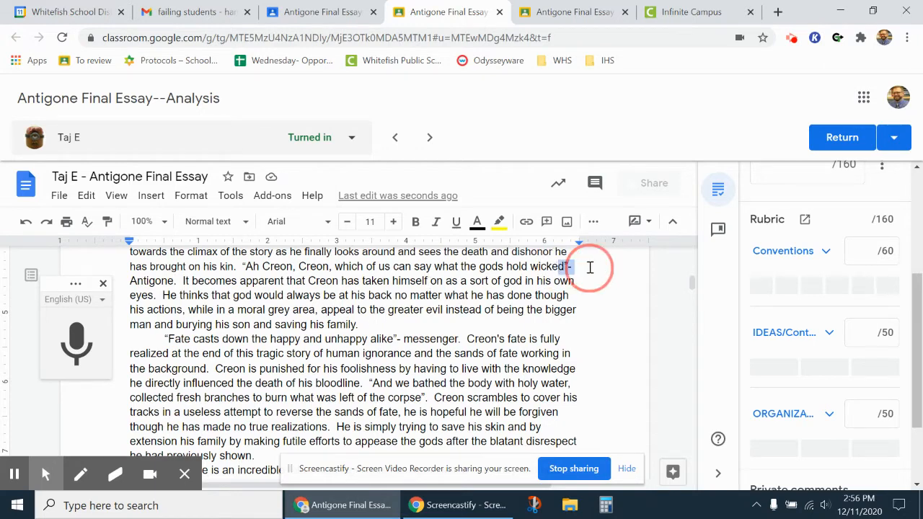
Step: Re-copy the yellow highlight and apply it to the Creon's phrase and the foolishness-and-pride phrase
scroll(504, 334, "up", 1)
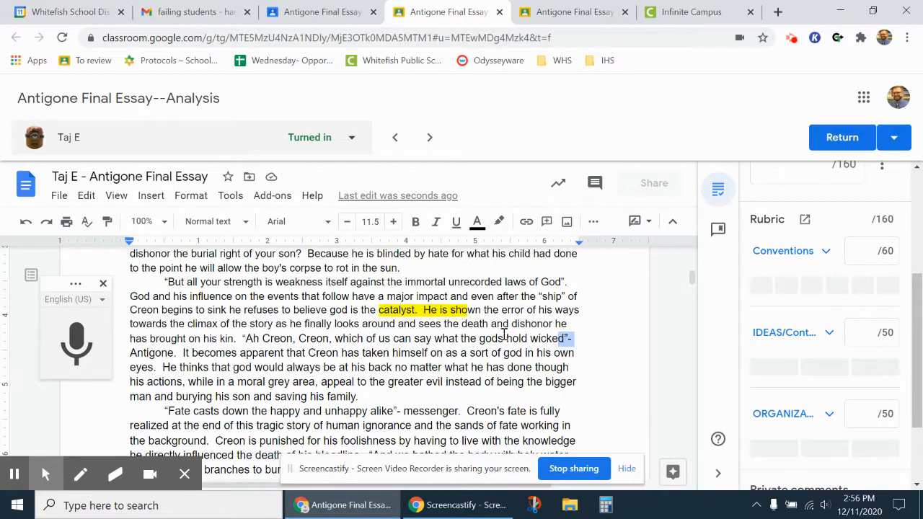
left_click(444, 315)
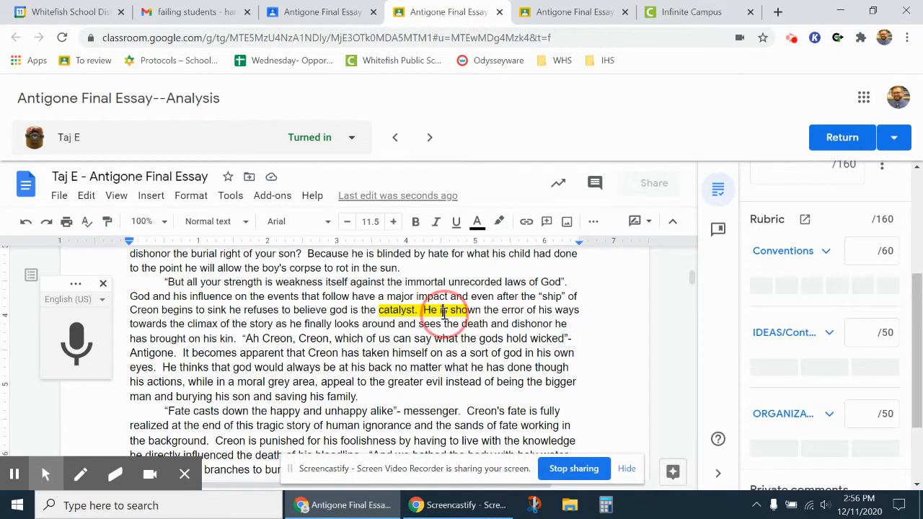
double_click(426, 307)
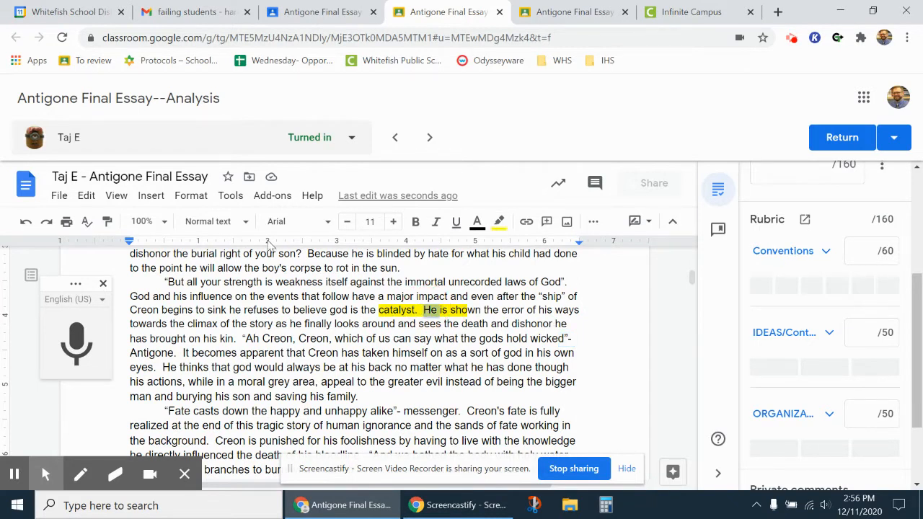
left_click(107, 221)
scroll(328, 345, "down", 2)
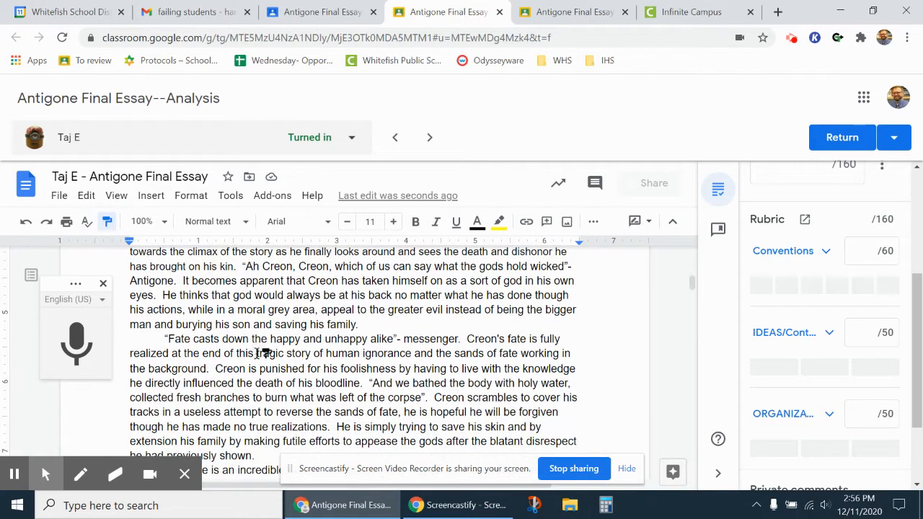
mouse_move(436, 339)
left_mouse_down()
mouse_move(522, 346)
mouse_move(503, 340)
left_mouse_up()
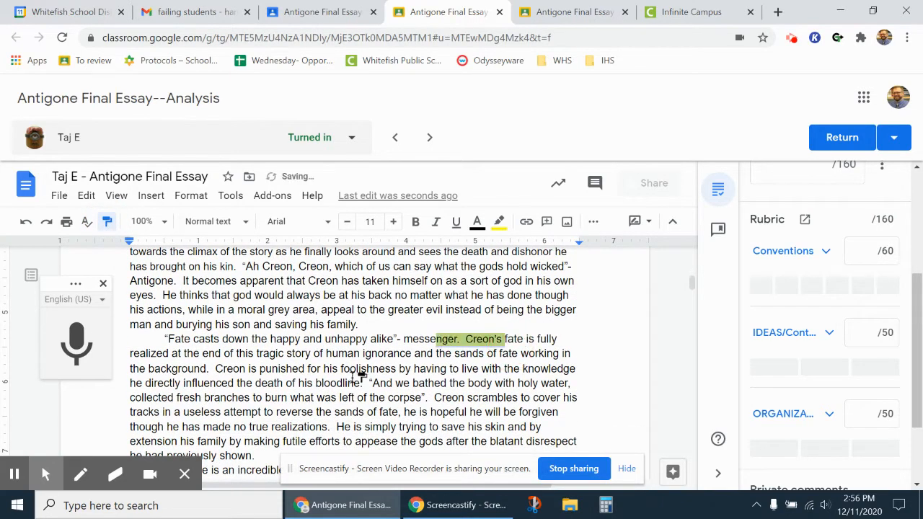
scroll(359, 376, "down", 2)
left_click_drag(315, 339, 426, 340)
scroll(216, 340, "down", 2)
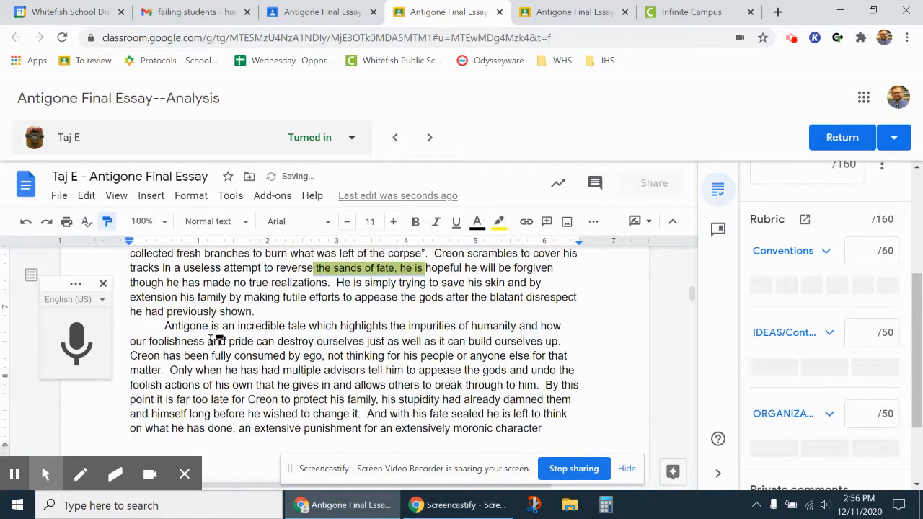
left_click_drag(186, 341, 279, 344)
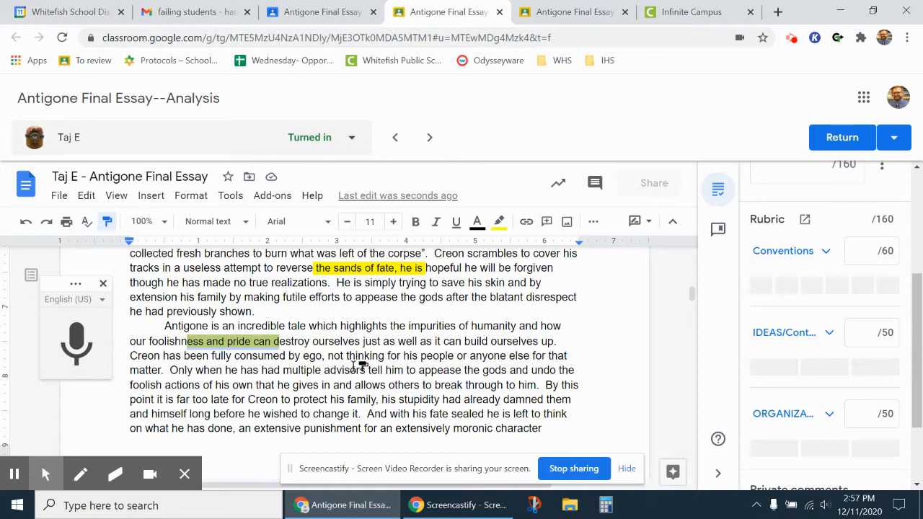
scroll(342, 370, "down", 2)
Step: Paint yellow highlight onto rubric line A under 50-- and line C 'Ideas are reasonably clear' under 30--
scroll(345, 369, "down", 5)
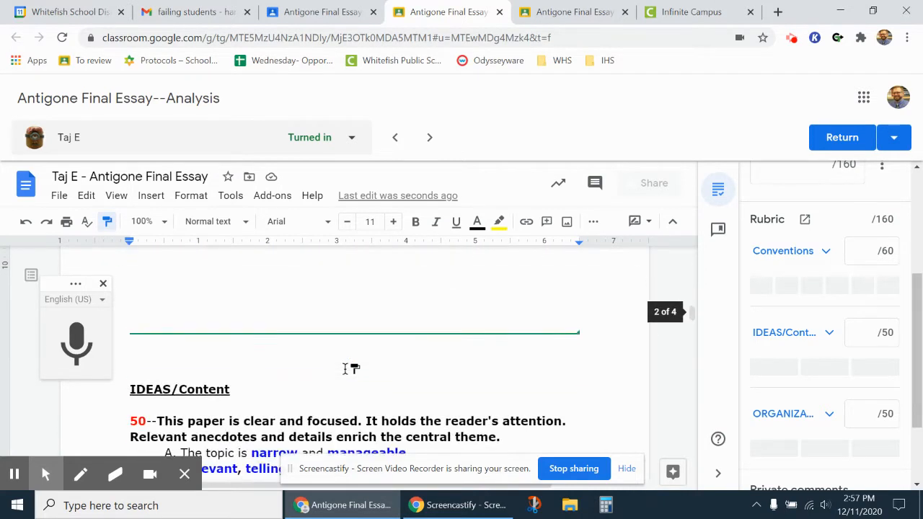
scroll(305, 367, "down", 1)
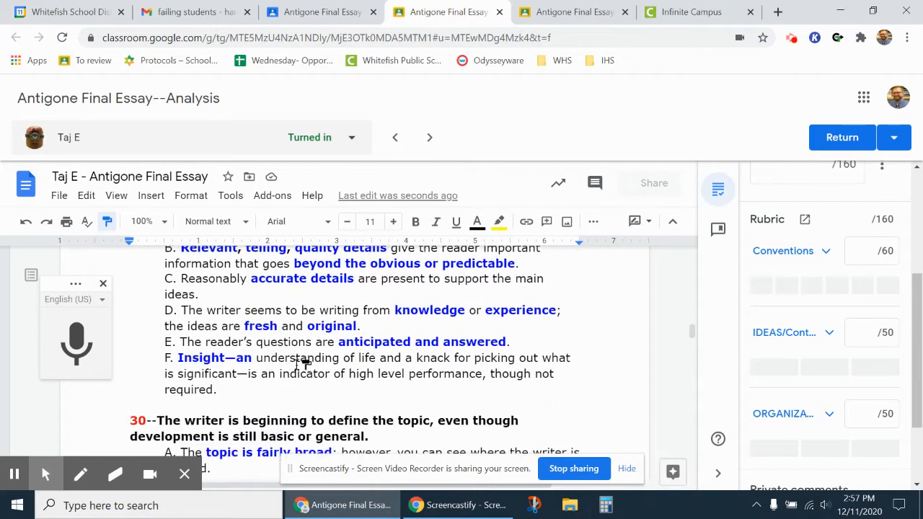
scroll(303, 367, "up", 1)
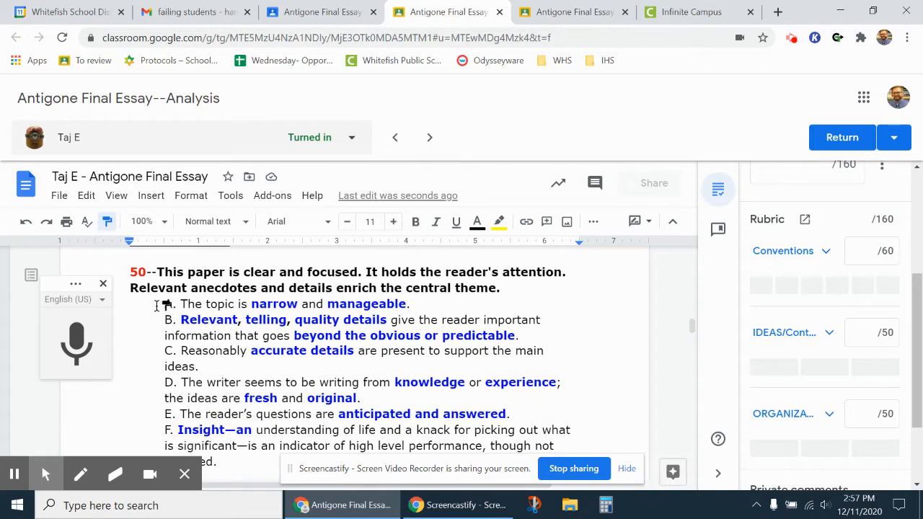
mouse_move(166, 304)
left_mouse_down()
mouse_move(456, 316)
mouse_move(438, 295)
mouse_move(437, 303)
left_mouse_up()
scroll(433, 354, "down", 2)
scroll(432, 356, "down", 2)
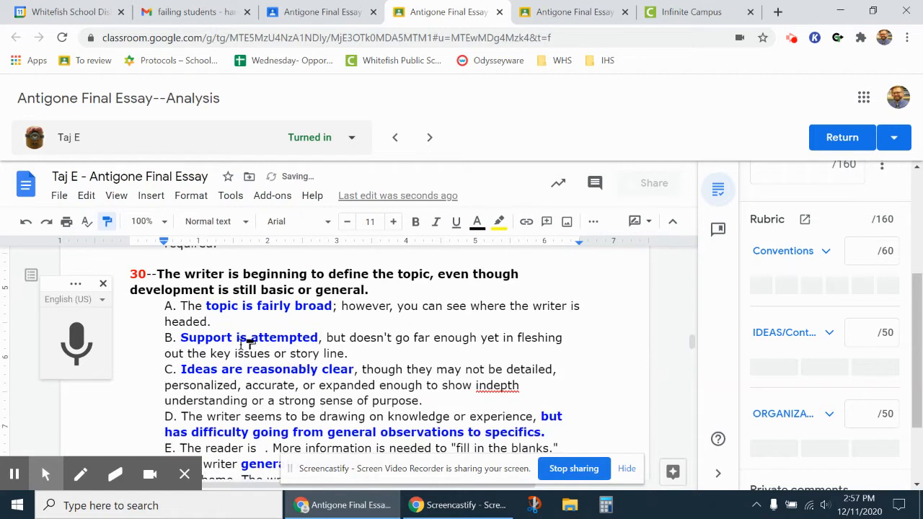
scroll(173, 325, "down", 2)
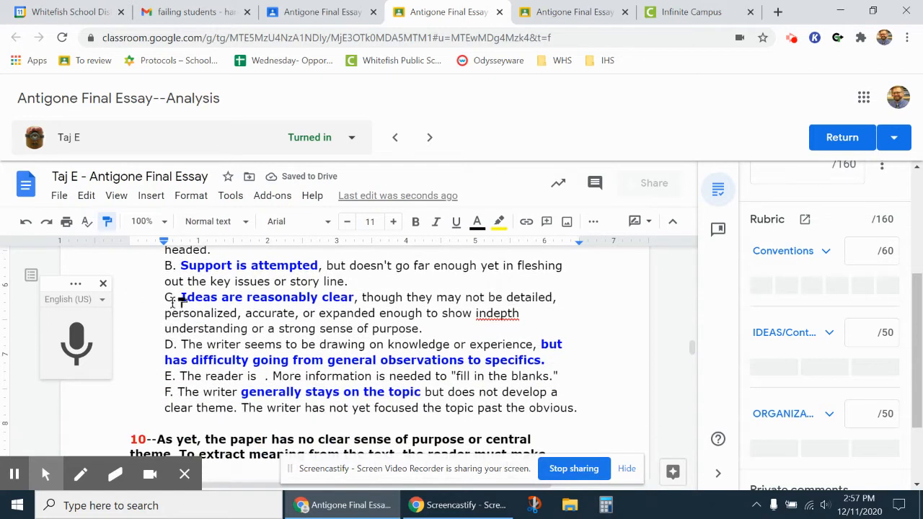
mouse_move(165, 295)
left_mouse_down()
mouse_move(263, 299)
mouse_move(441, 330)
left_mouse_up()
scroll(444, 346, "up", 5)
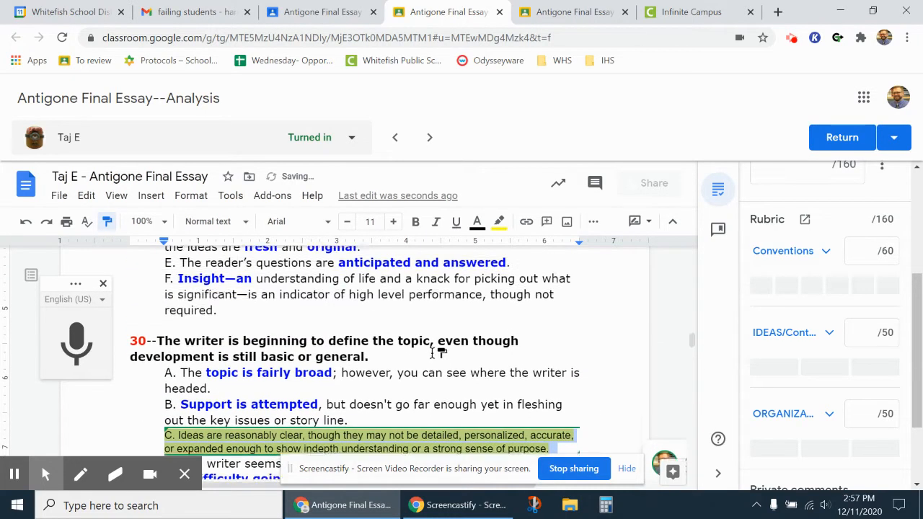
scroll(436, 359, "up", 3)
scroll(277, 384, "down", 2)
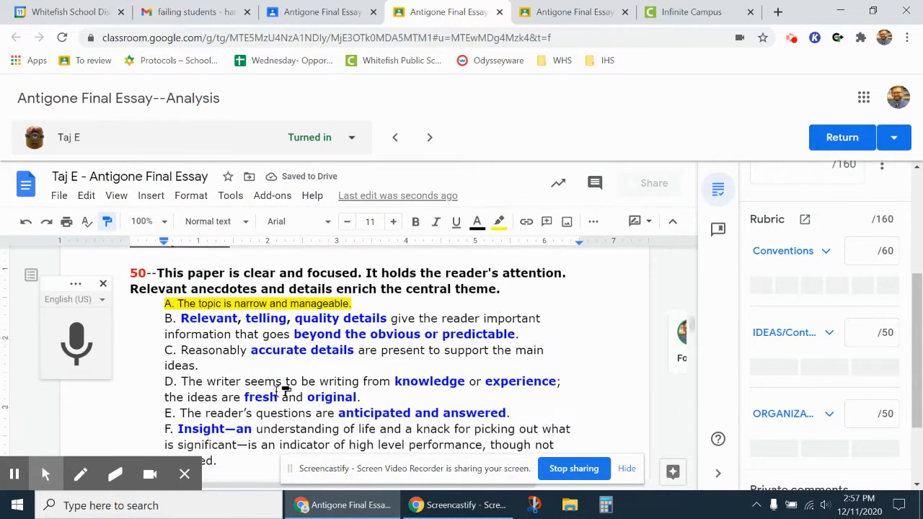
scroll(238, 382, "down", 10)
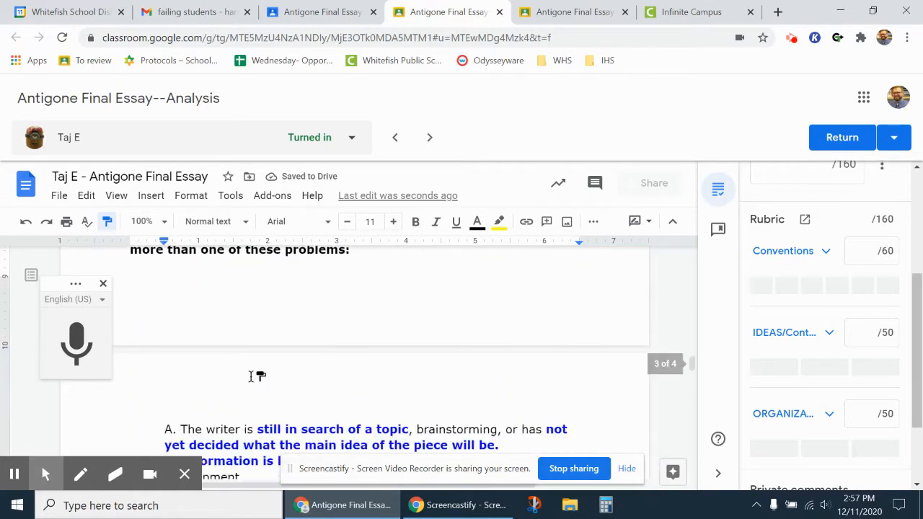
scroll(252, 376, "down", 12)
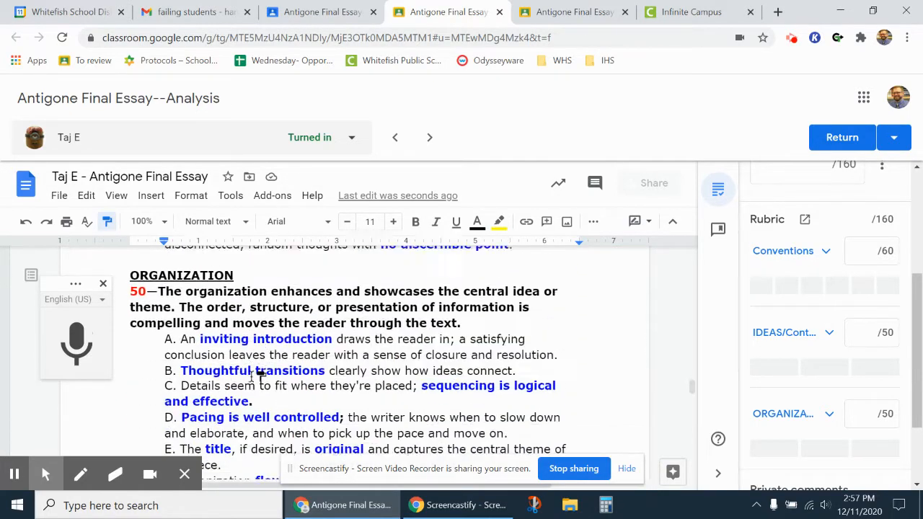
scroll(256, 375, "down", 2)
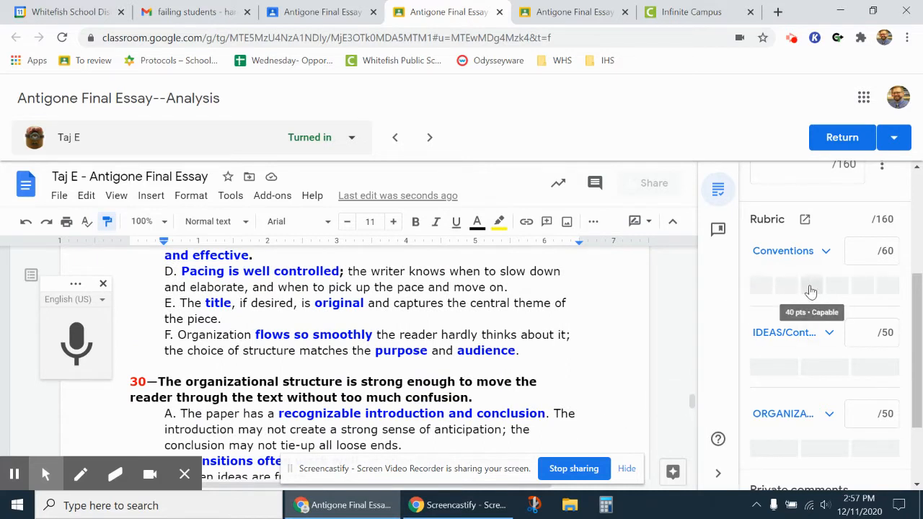
Step: Give Conventions 40 points and Ideas/Content 30 points in the rubric
left_click(810, 286)
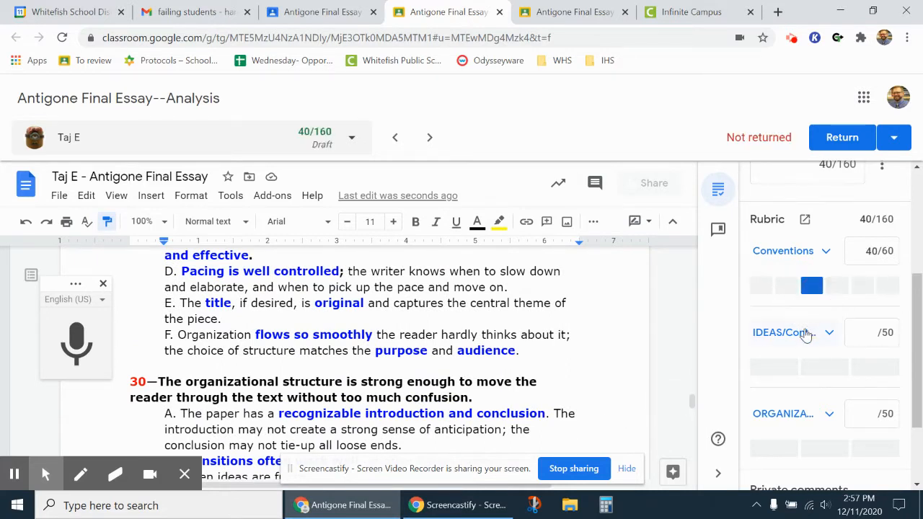
scroll(439, 370, "up", 2)
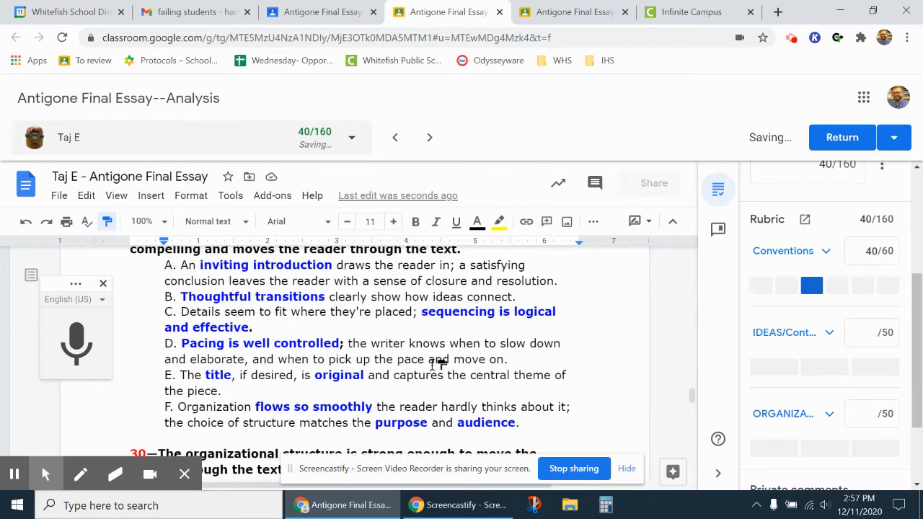
left_click(822, 369)
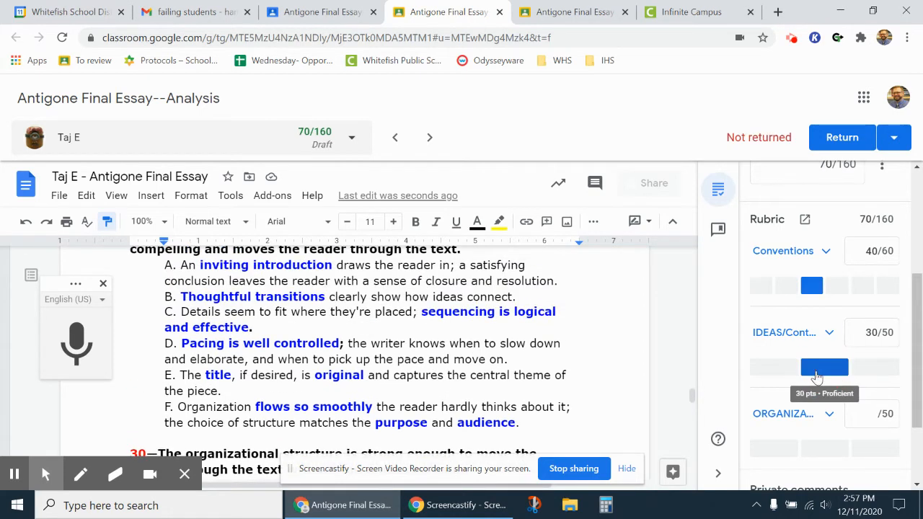
scroll(809, 377, "down", 1)
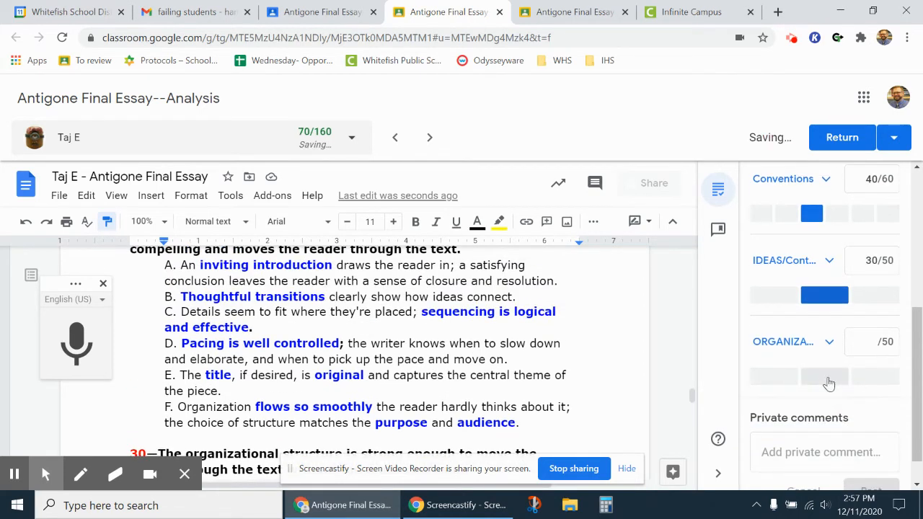
Step: Set Organization to 20 points via its score box, giving a 100/160 draft grade
left_click(876, 376)
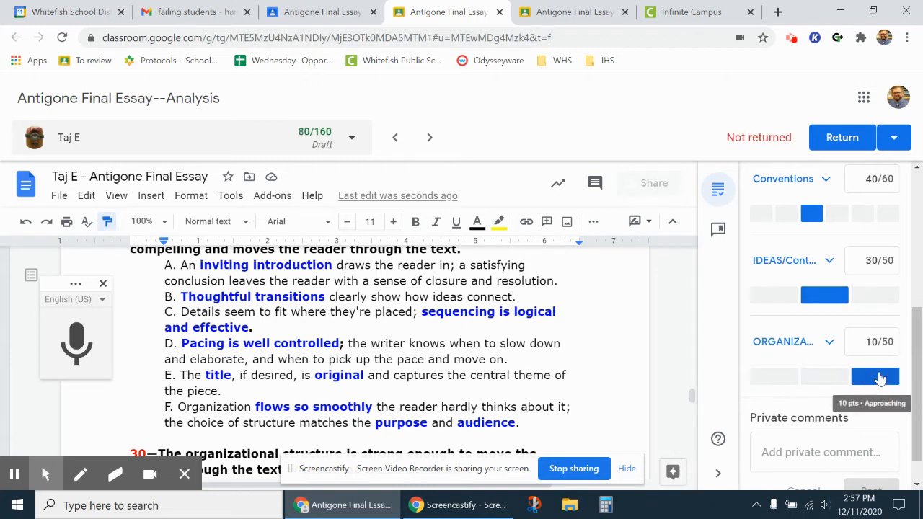
left_click(822, 378)
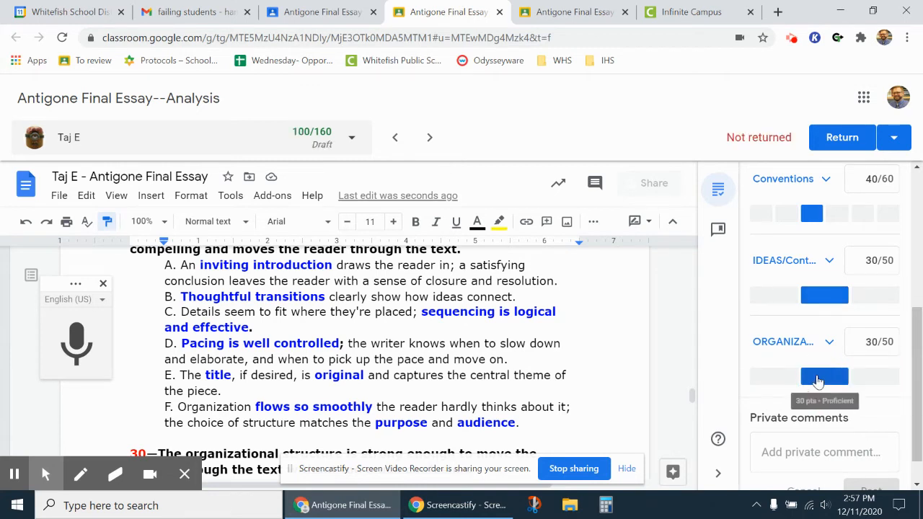
left_click(871, 344)
double_click(871, 343)
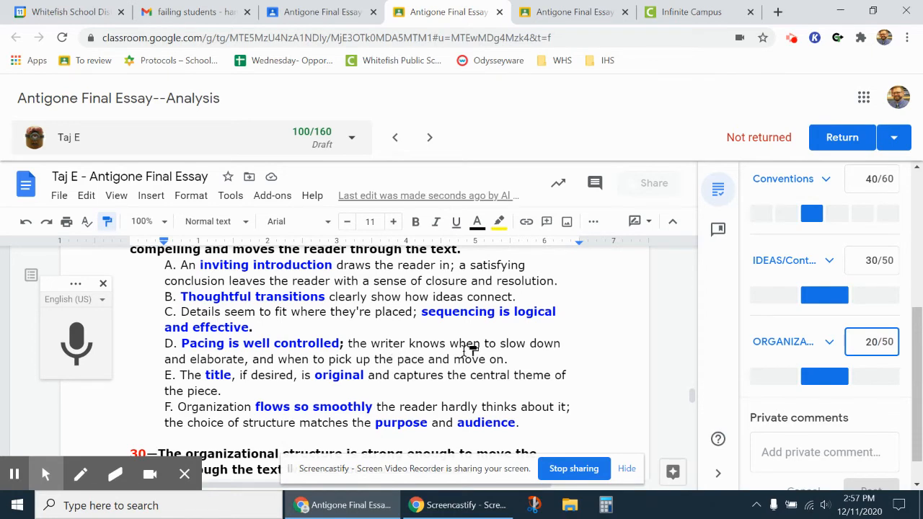
scroll(426, 360, "up", 5)
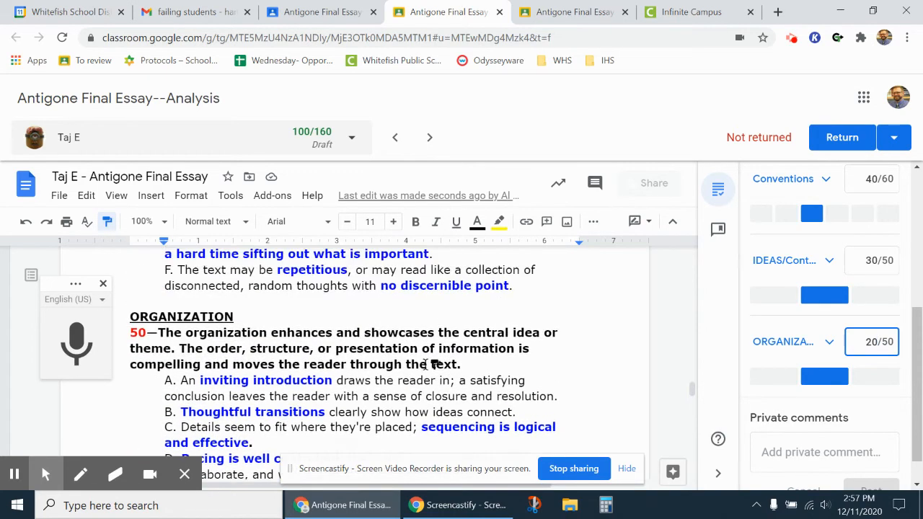
scroll(423, 360, "up", 5)
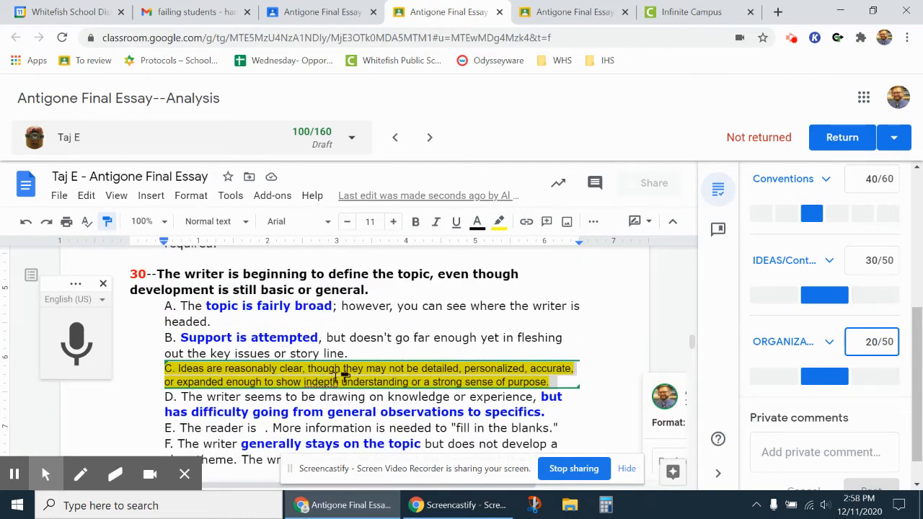
scroll(433, 385, "up", 1)
scroll(434, 384, "up", 10)
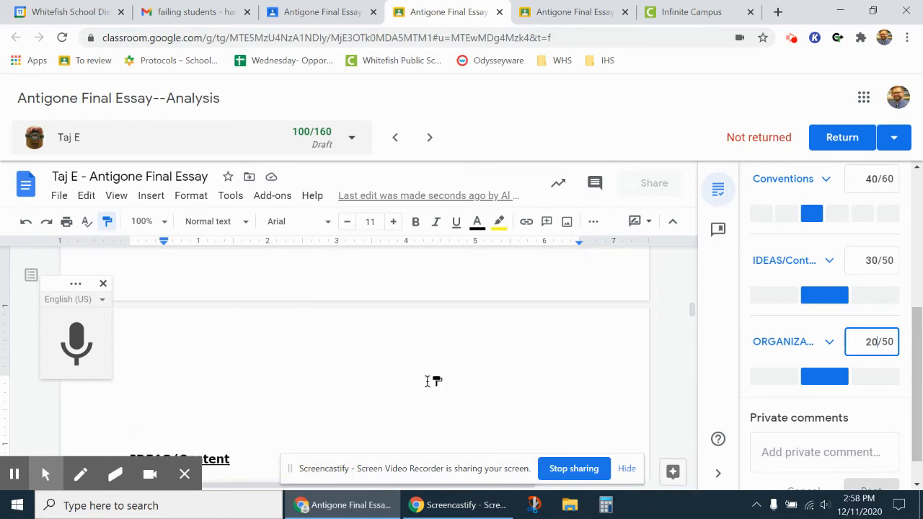
scroll(411, 386, "up", 8)
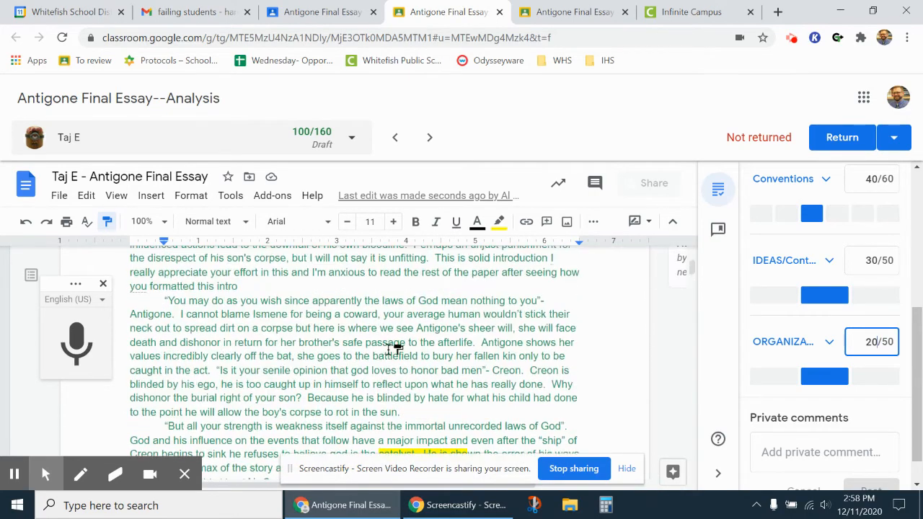
scroll(386, 354, "down", 1)
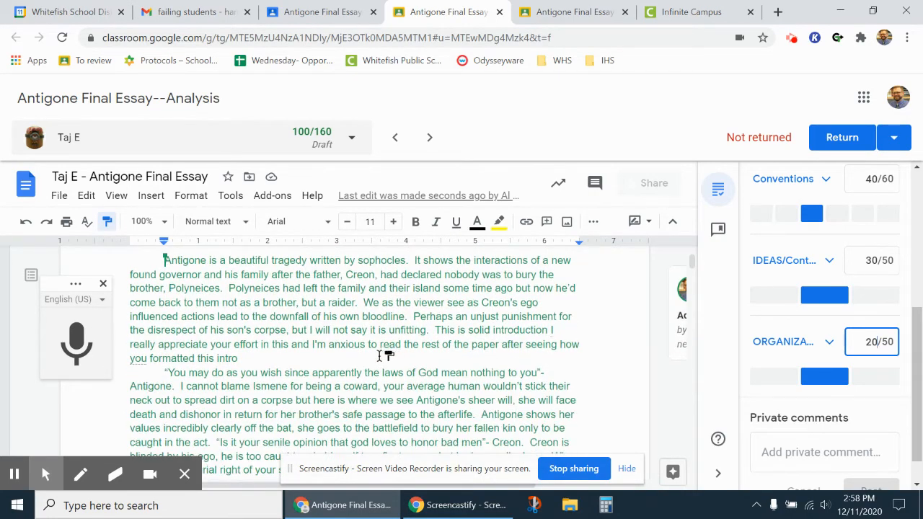